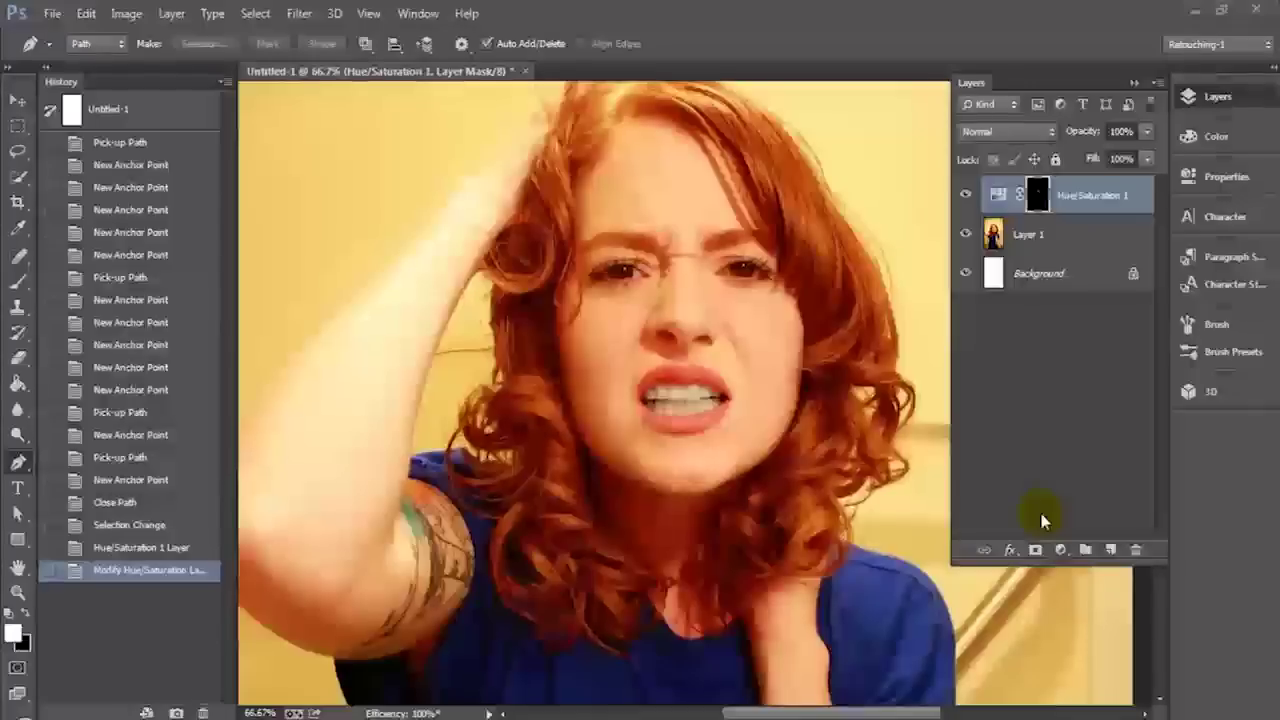
Toggle the Hue/Saturation 1 layer's visibility repeatedly to compare the teeth, ending with it visible
click(966, 196)
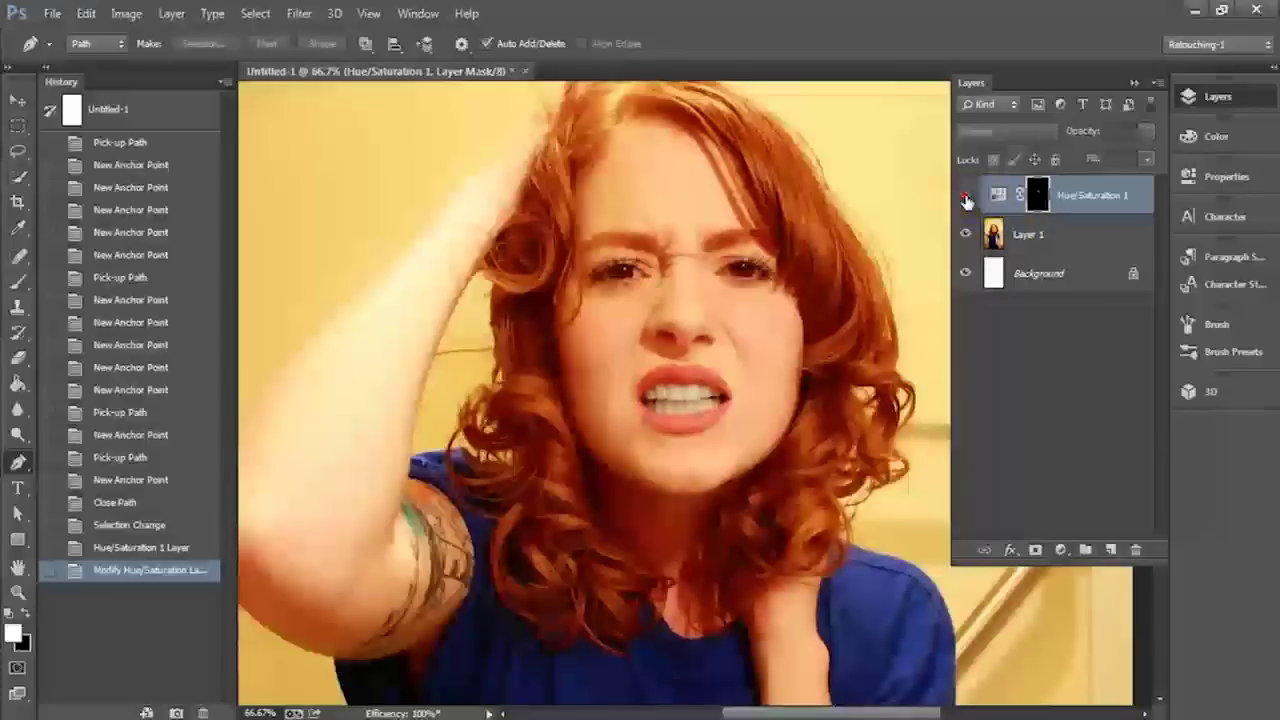
click(966, 196)
click(966, 196)
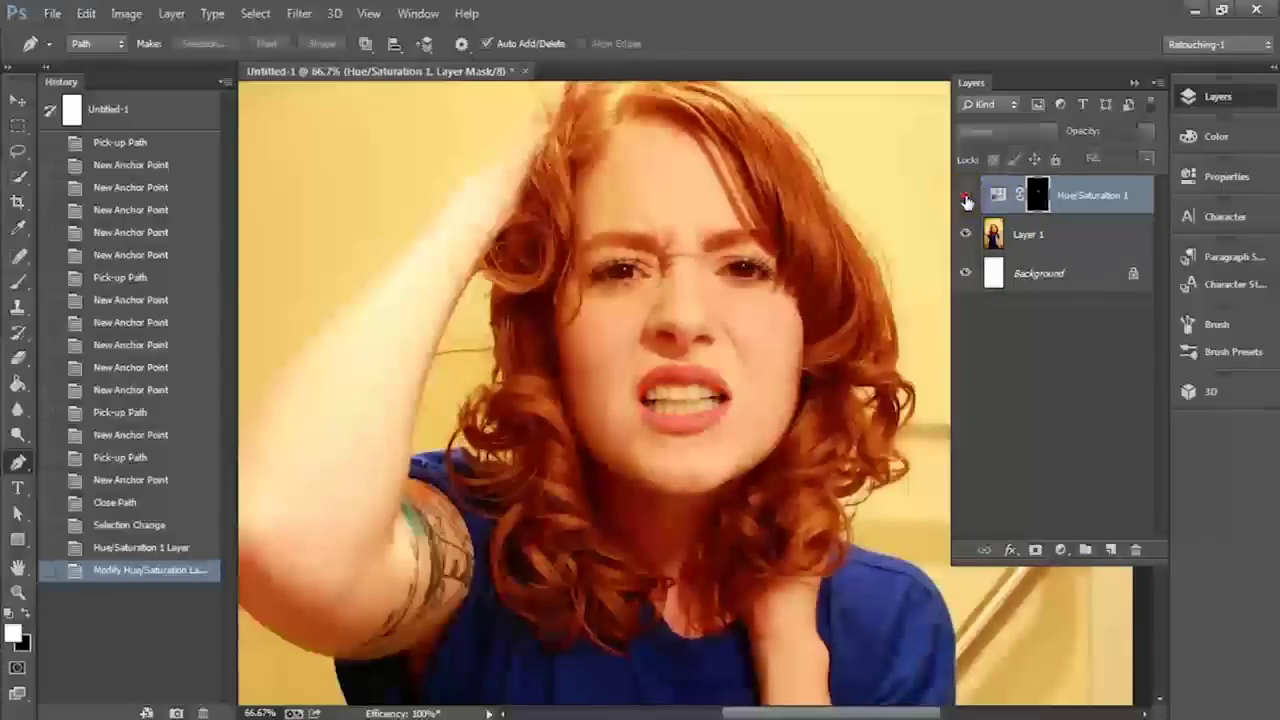
click(966, 196)
click(966, 196)
click(966, 196)
click(966, 196)
click(966, 196)
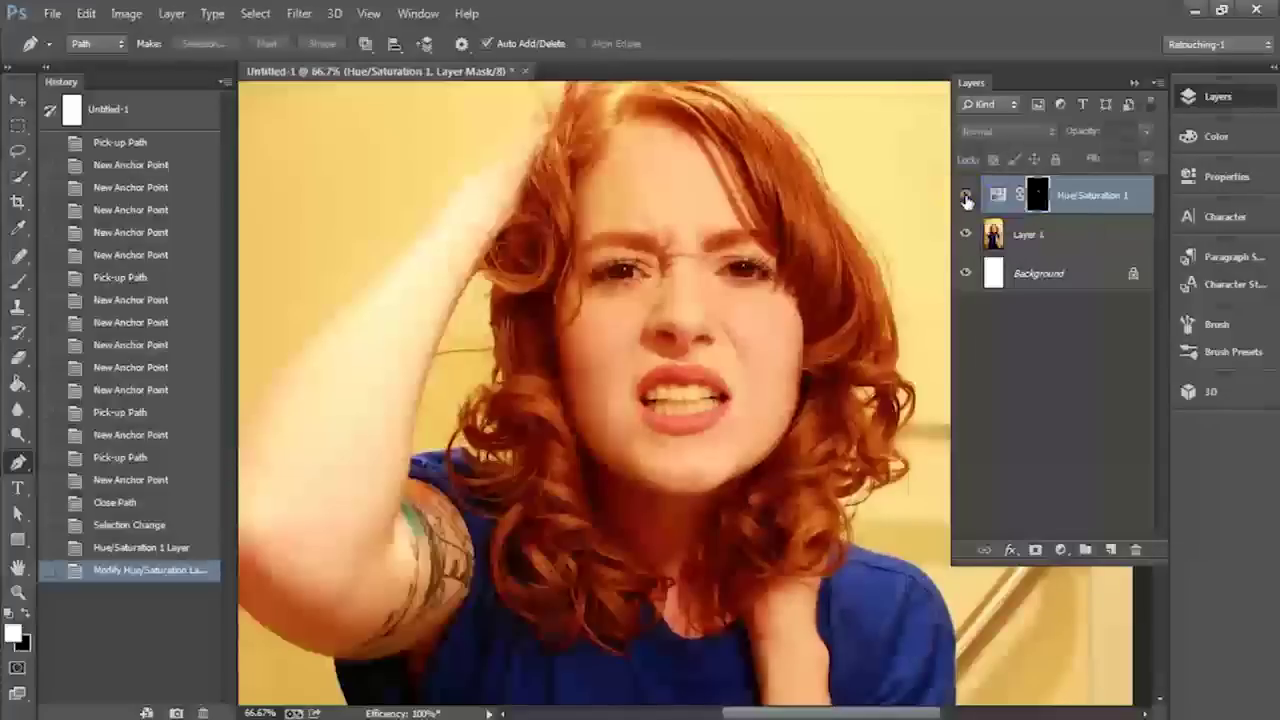
Delete the Hue/Saturation 1 adjustment layer and zoom in on the mouth
drag(1090, 200, 1137, 550)
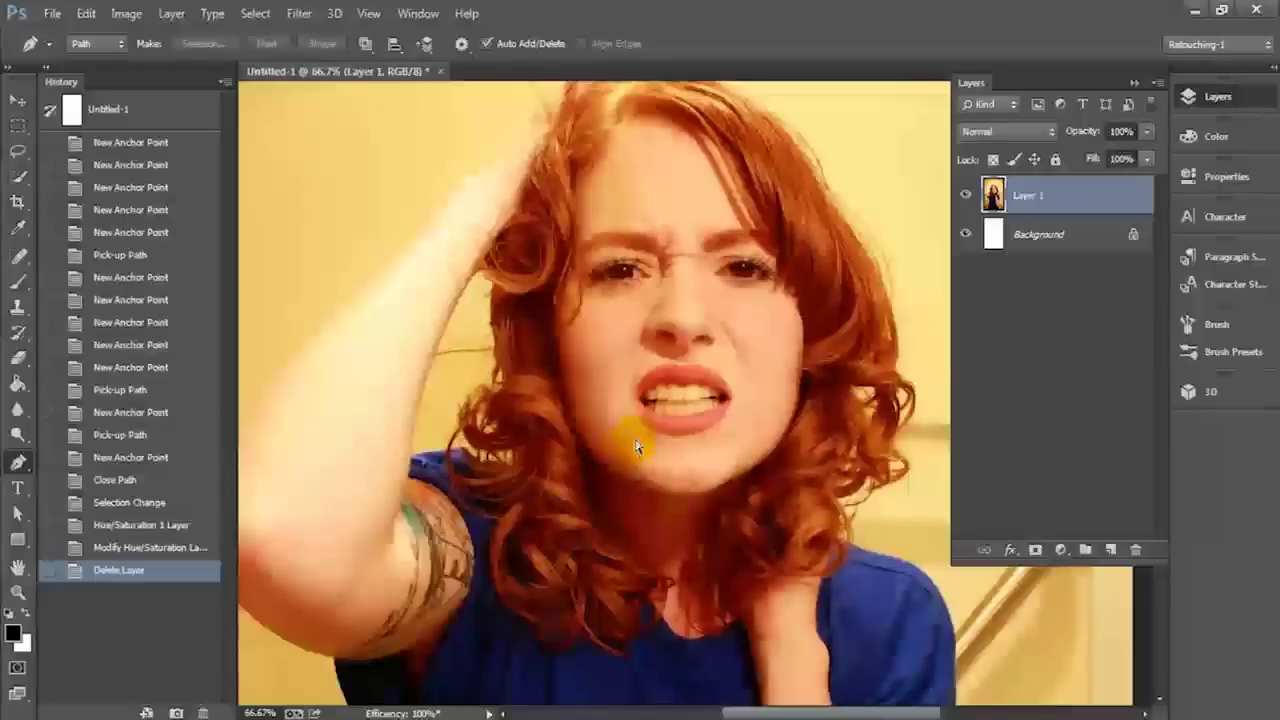
scroll(636, 447, up, 2)
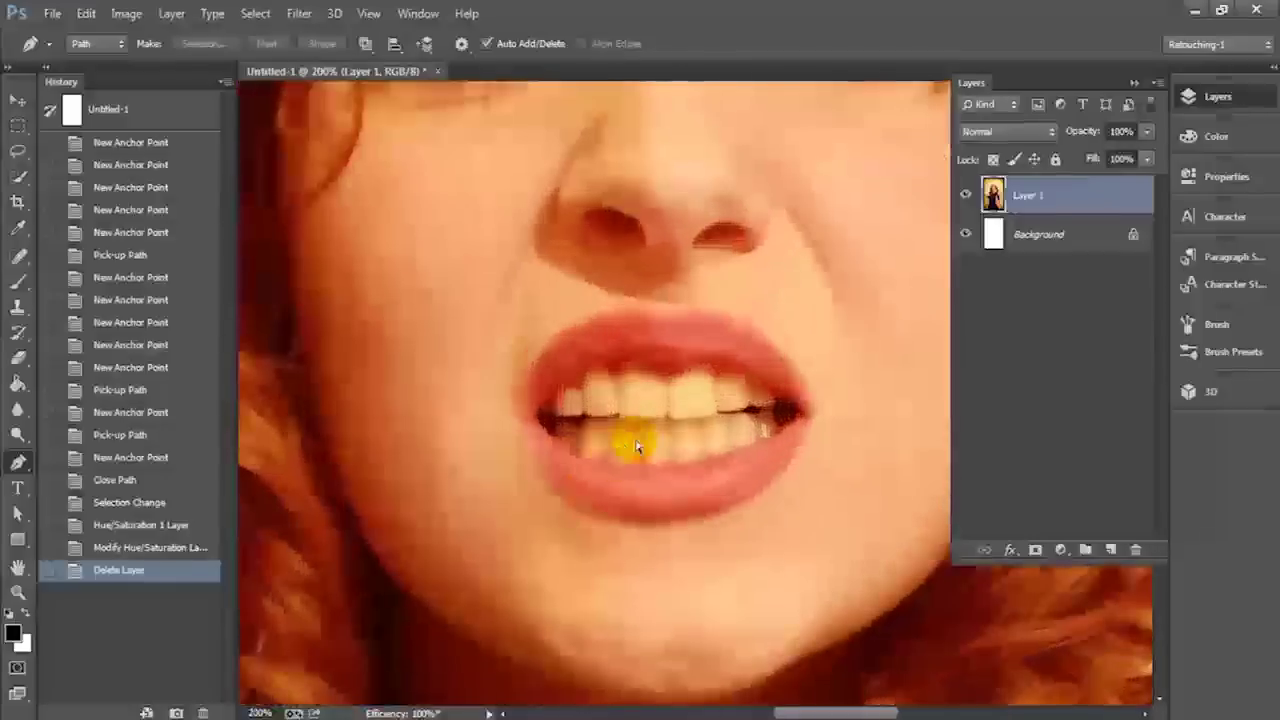
scroll(636, 447, up, 1)
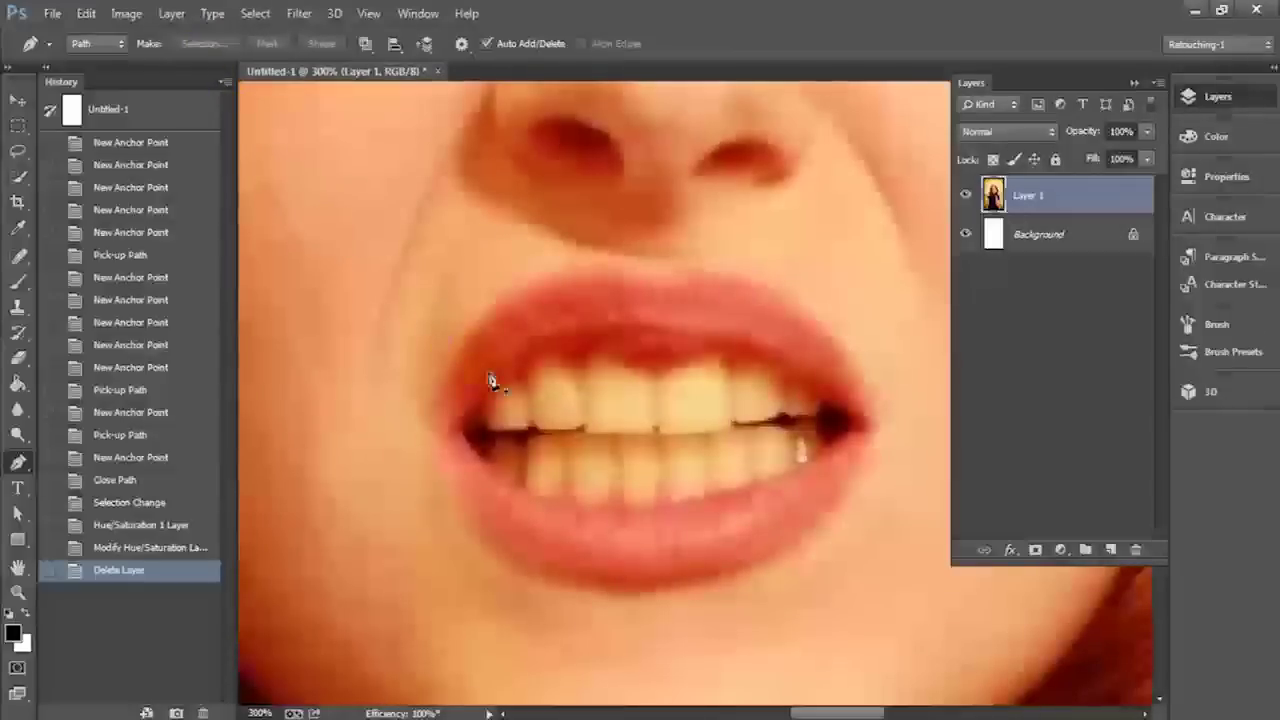
Start a pen path at the right mouth corner and curve it under the teeth to the left corner
click(843, 433)
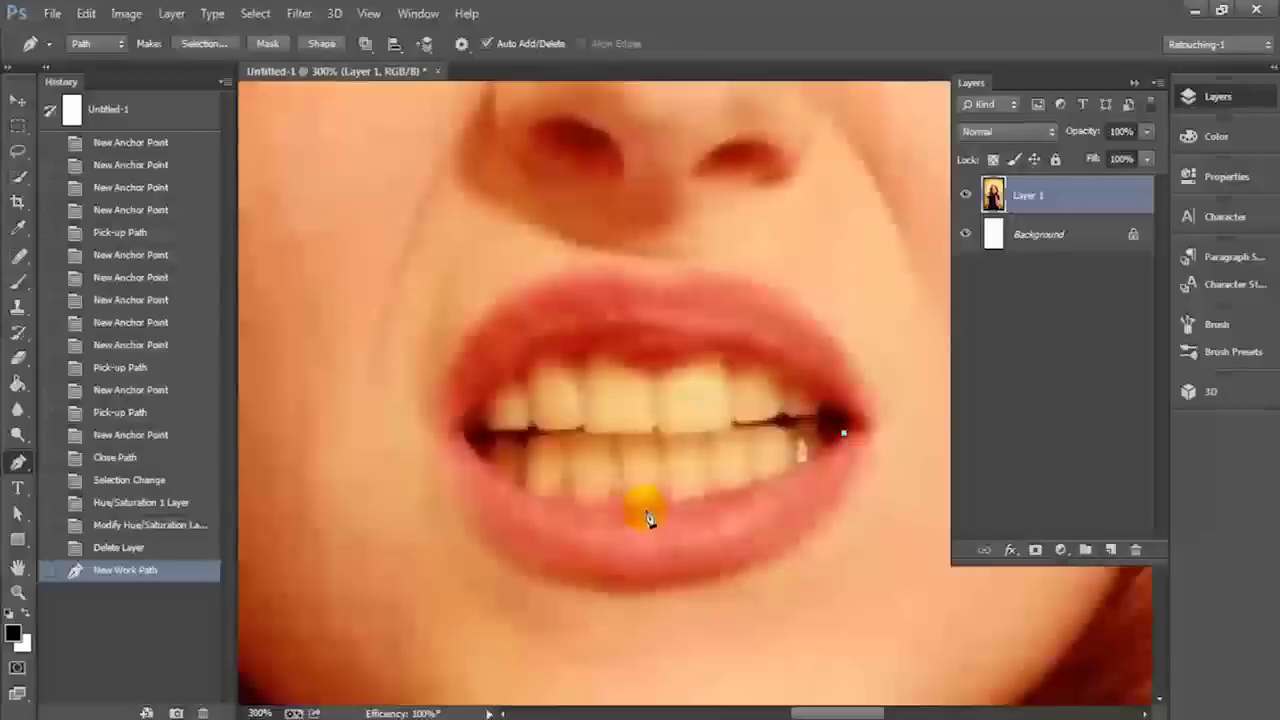
drag(650, 505, 530, 503)
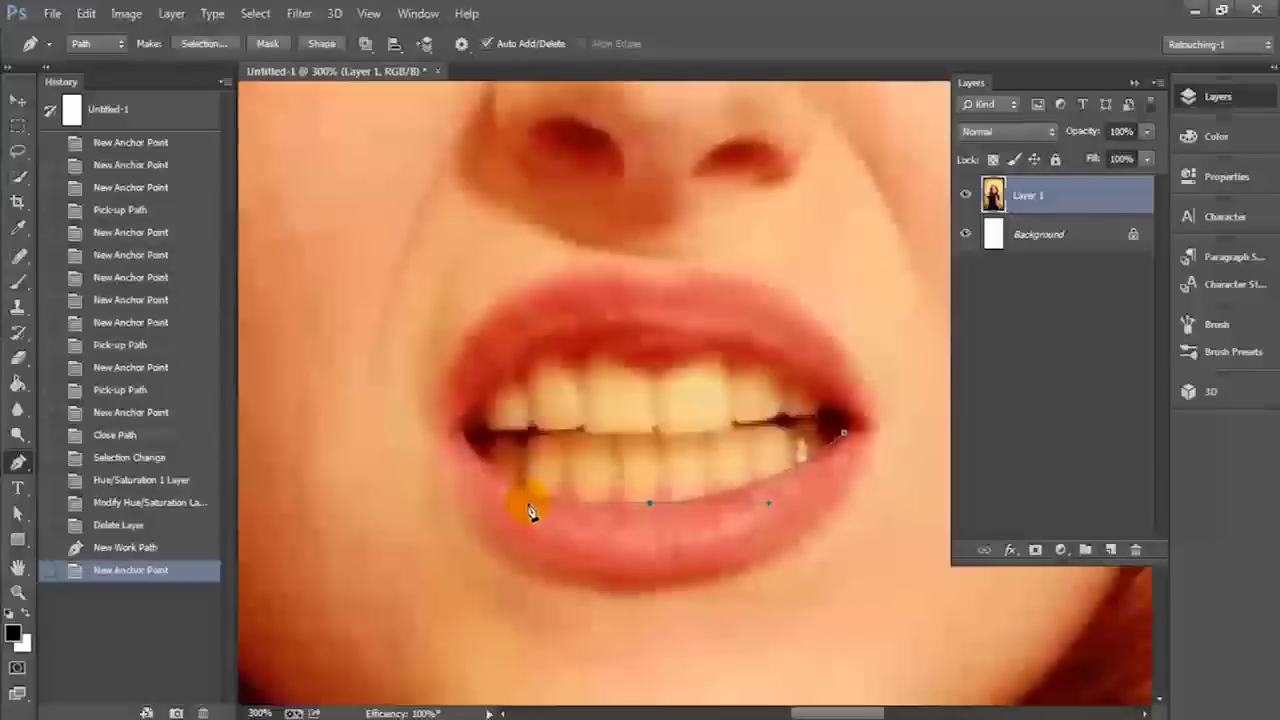
click(650, 505)
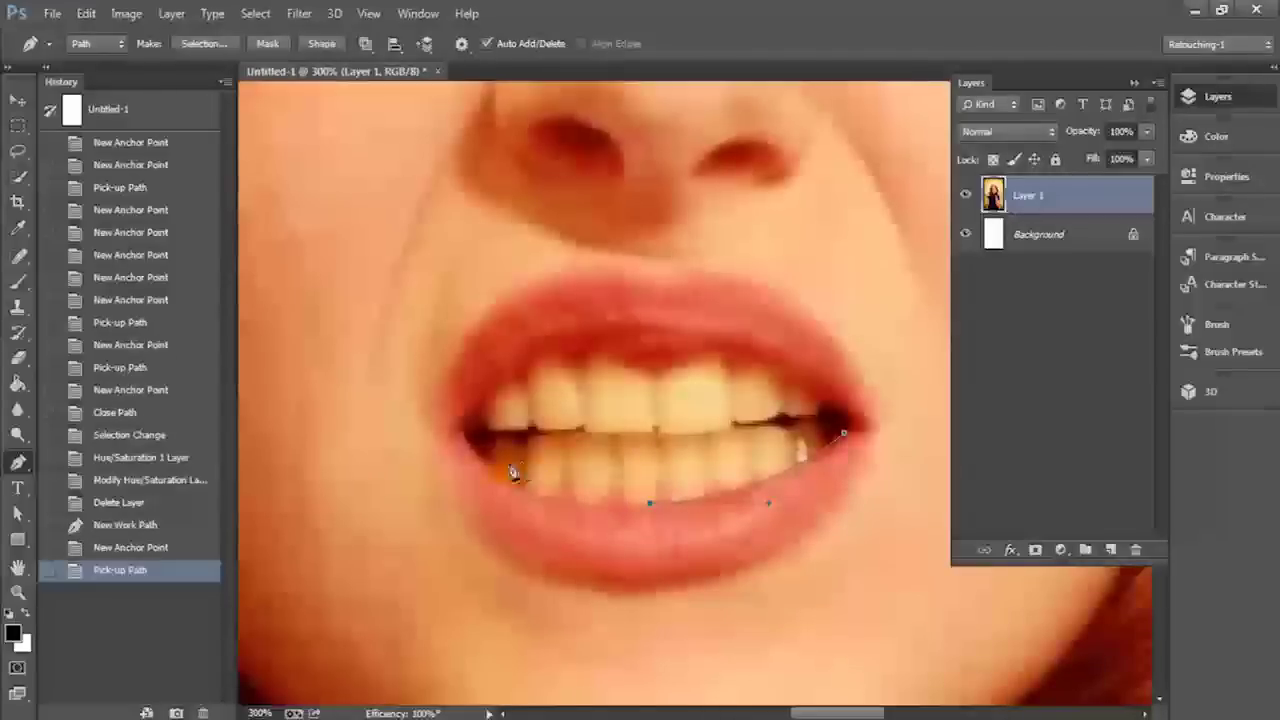
drag(465, 437, 408, 352)
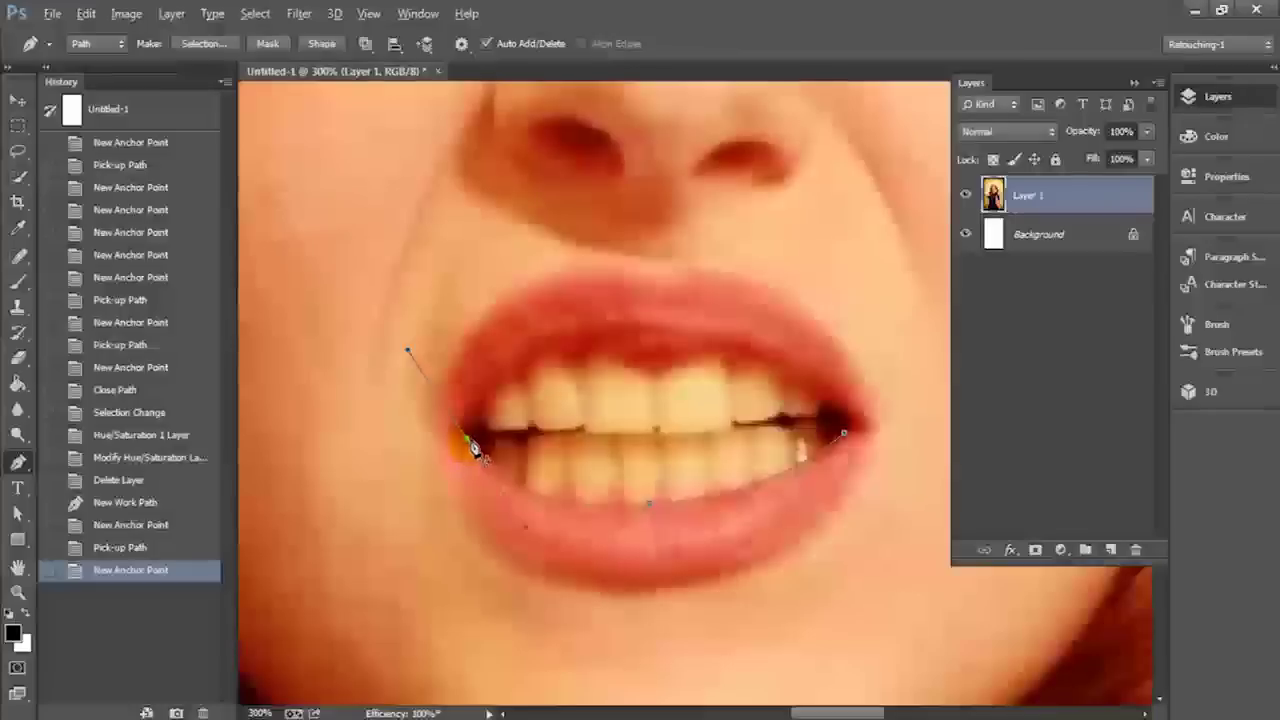
alt+click(466, 437)
click(466, 436)
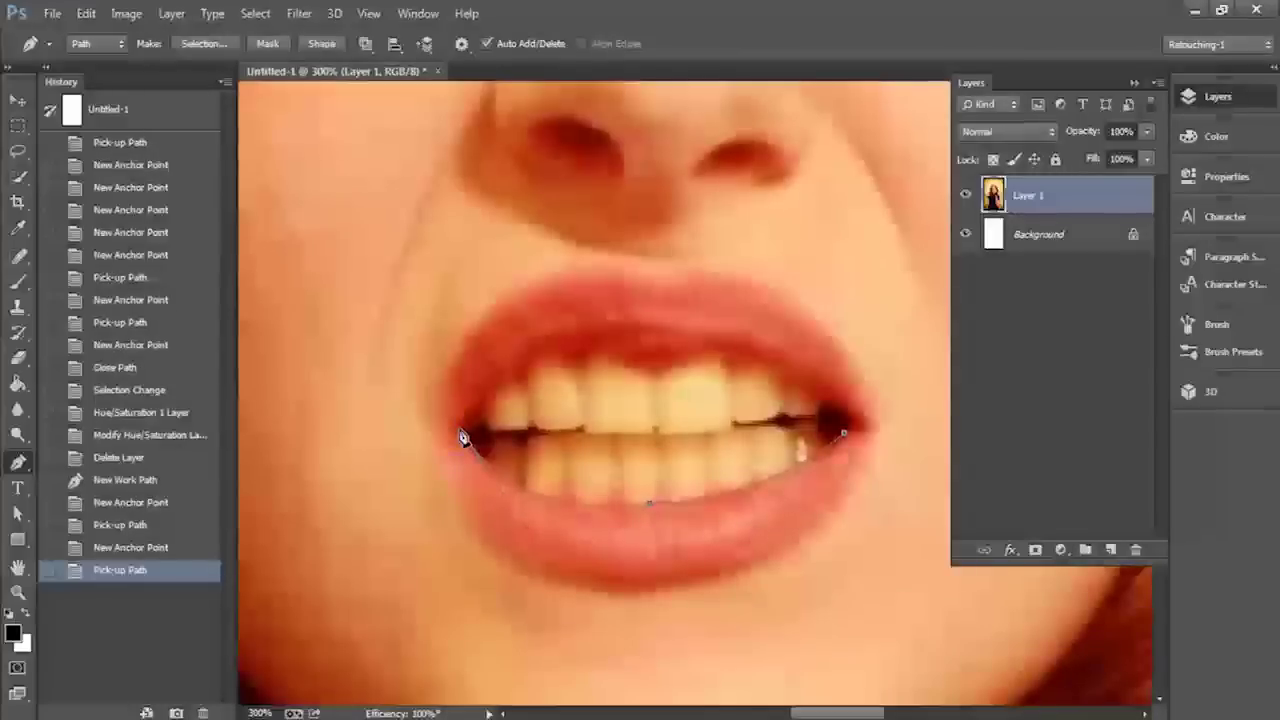
Trace the upper teeth edge back to the start, close the path, and open Make Selection
mouse_move(582, 347)
mouse_down()
mouse_move(660, 347)
mouse_move(670, 408)
mouse_move(664, 397)
mouse_up()
alt+click(584, 350)
alt+click(655, 382)
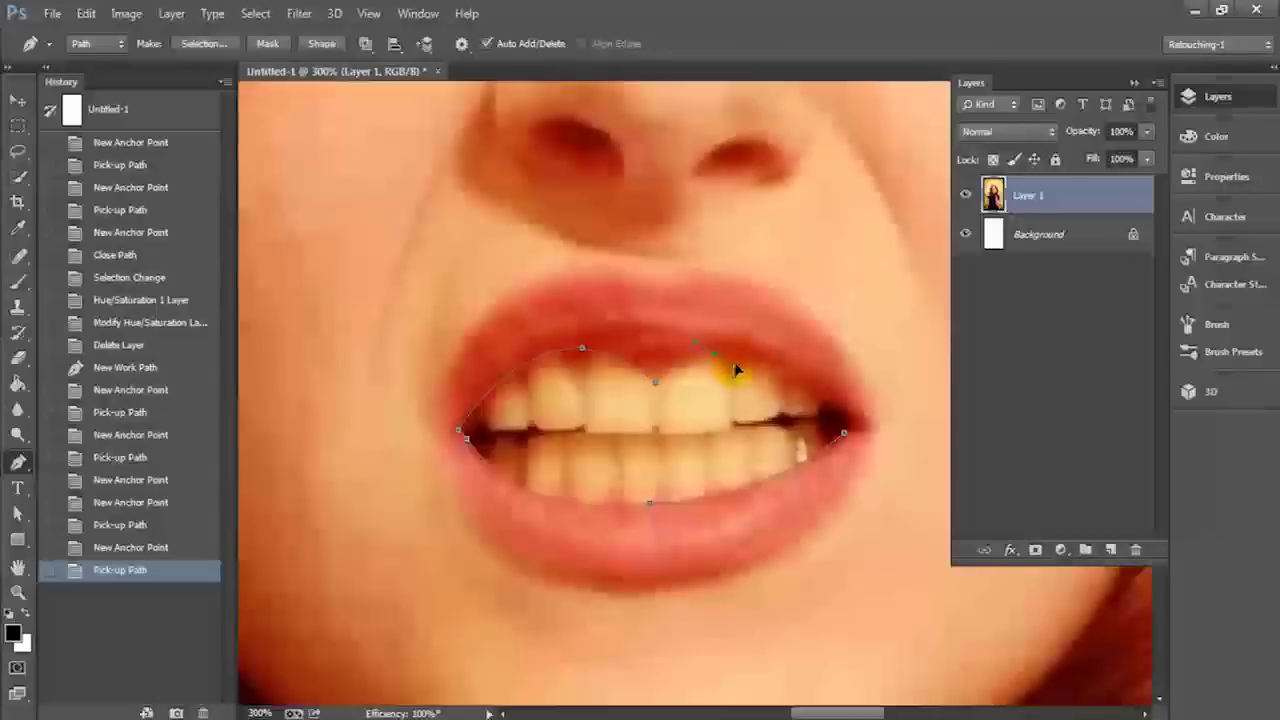
drag(737, 363, 731, 366)
alt+click(713, 354)
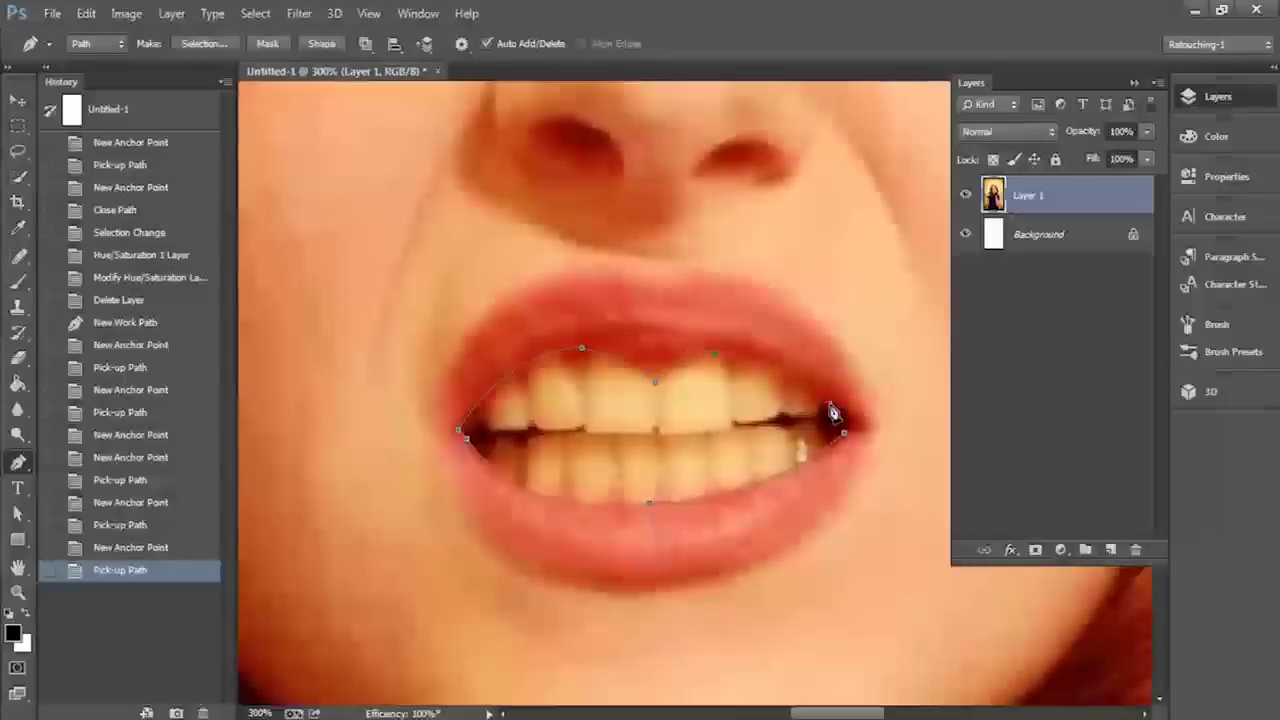
drag(830, 405, 902, 457)
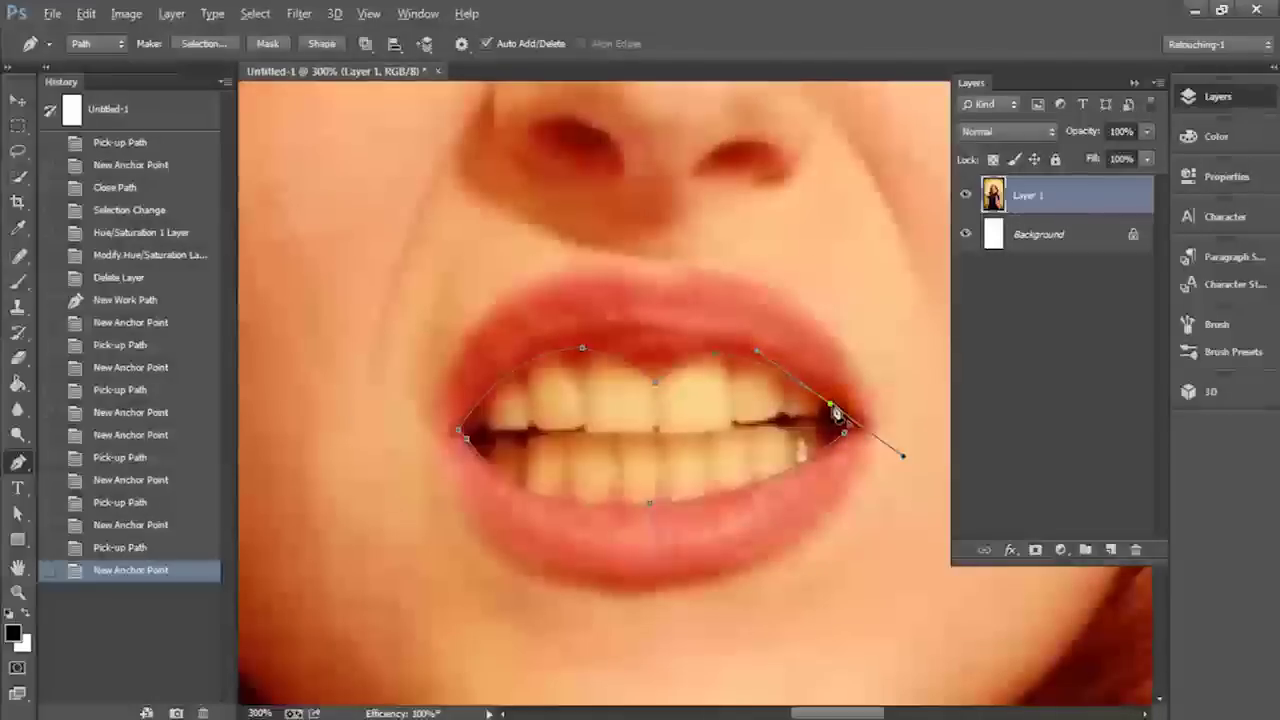
alt+click(833, 408)
click(847, 432)
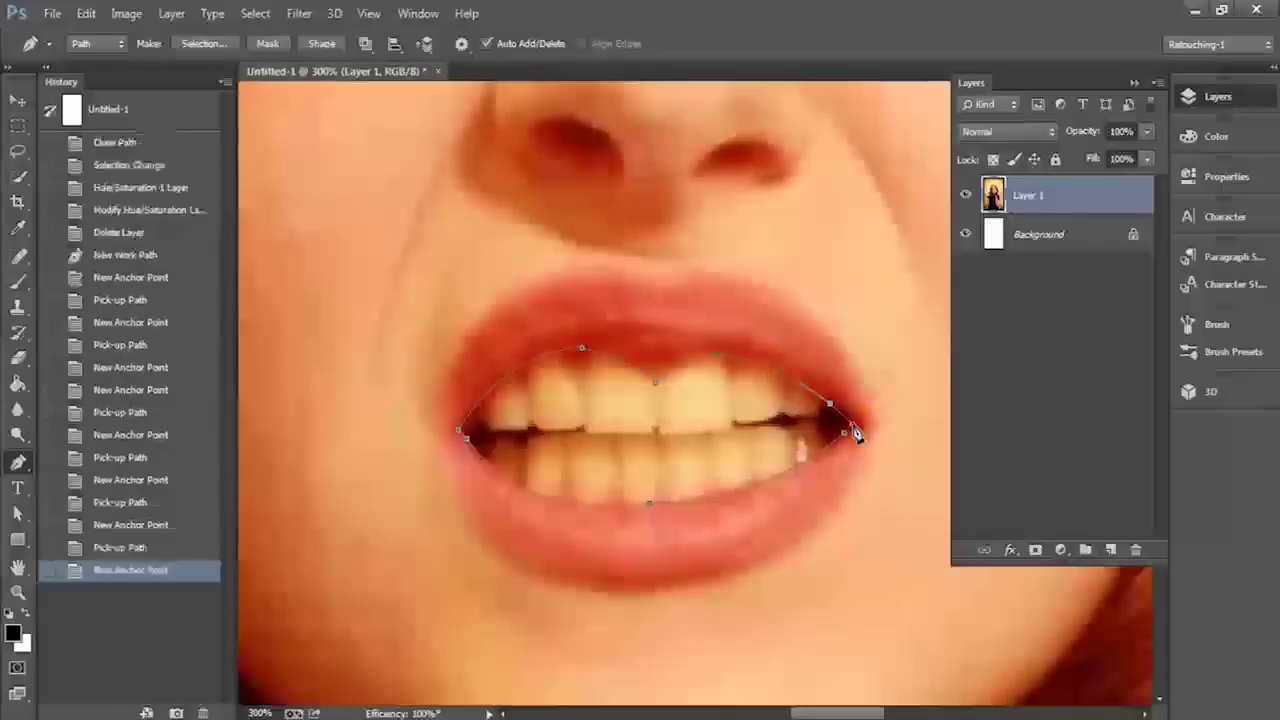
drag(849, 434, 846, 438)
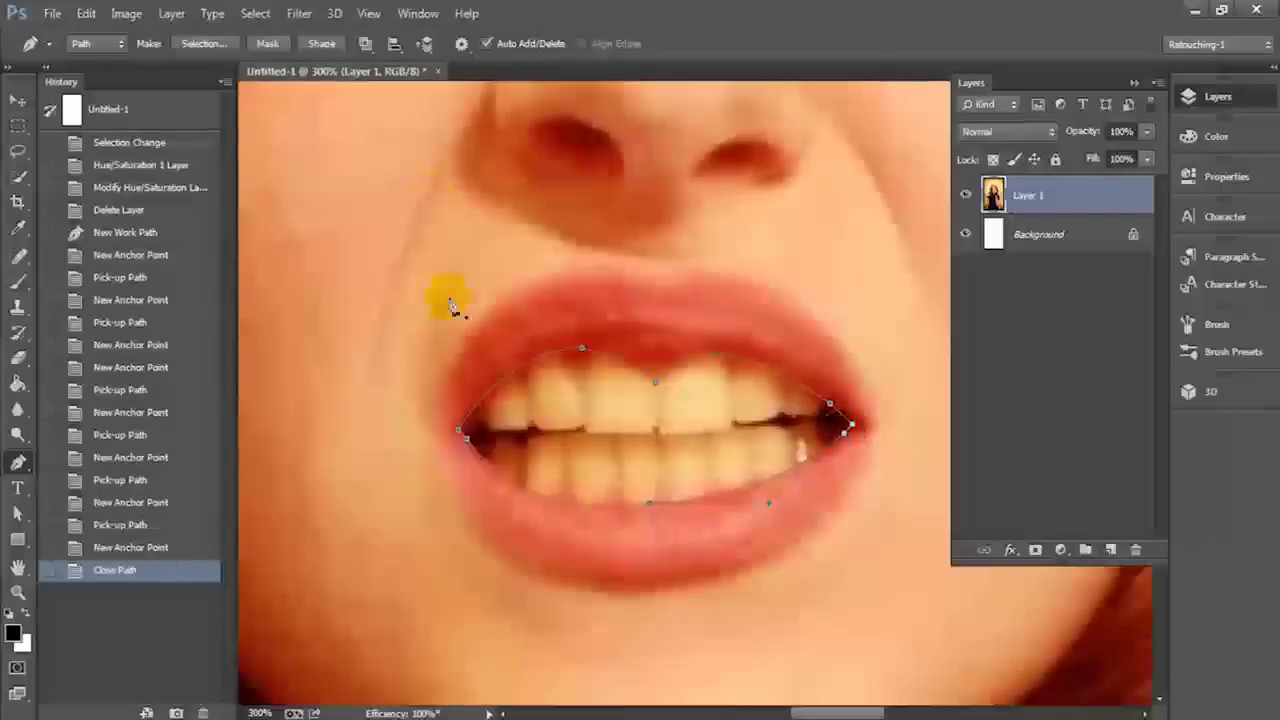
click(204, 44)
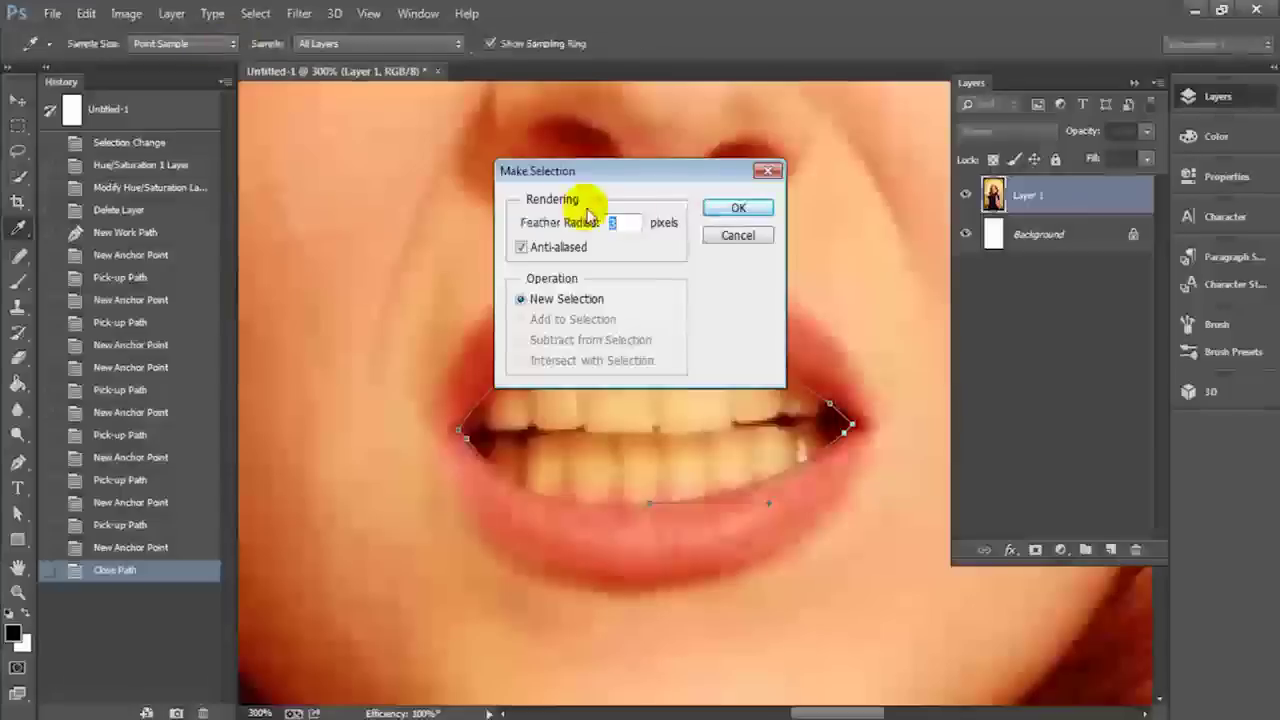
Turn the teeth path into a selection with a 3-pixel feather radius
text(3)
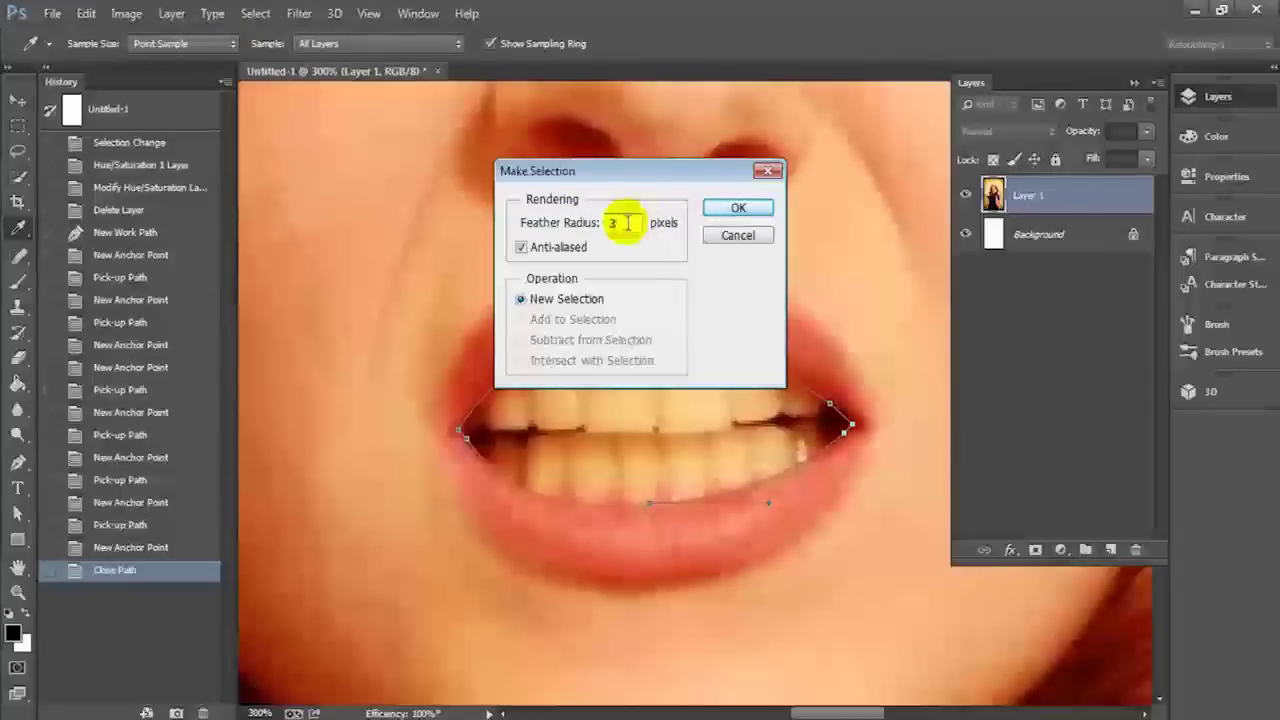
click(736, 212)
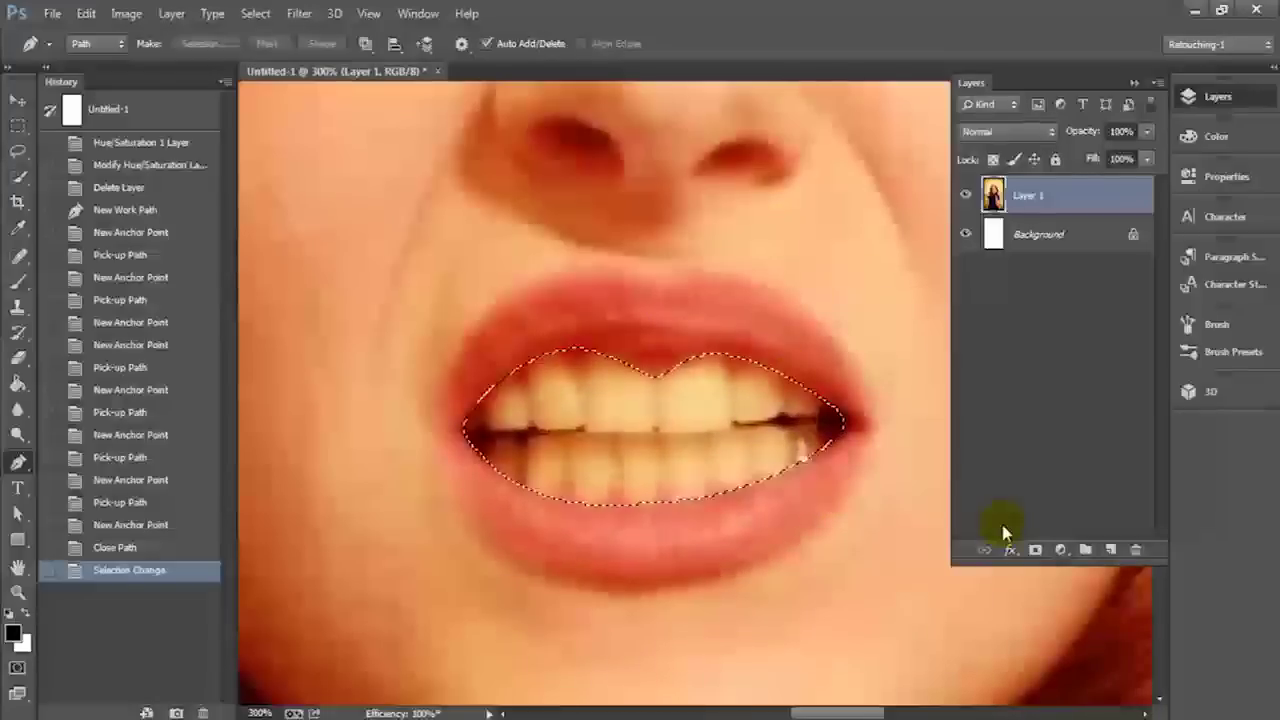
Add a teeth-masked Hue/Saturation adjustment layer with Saturation at -36, then zoom out
click(1062, 552)
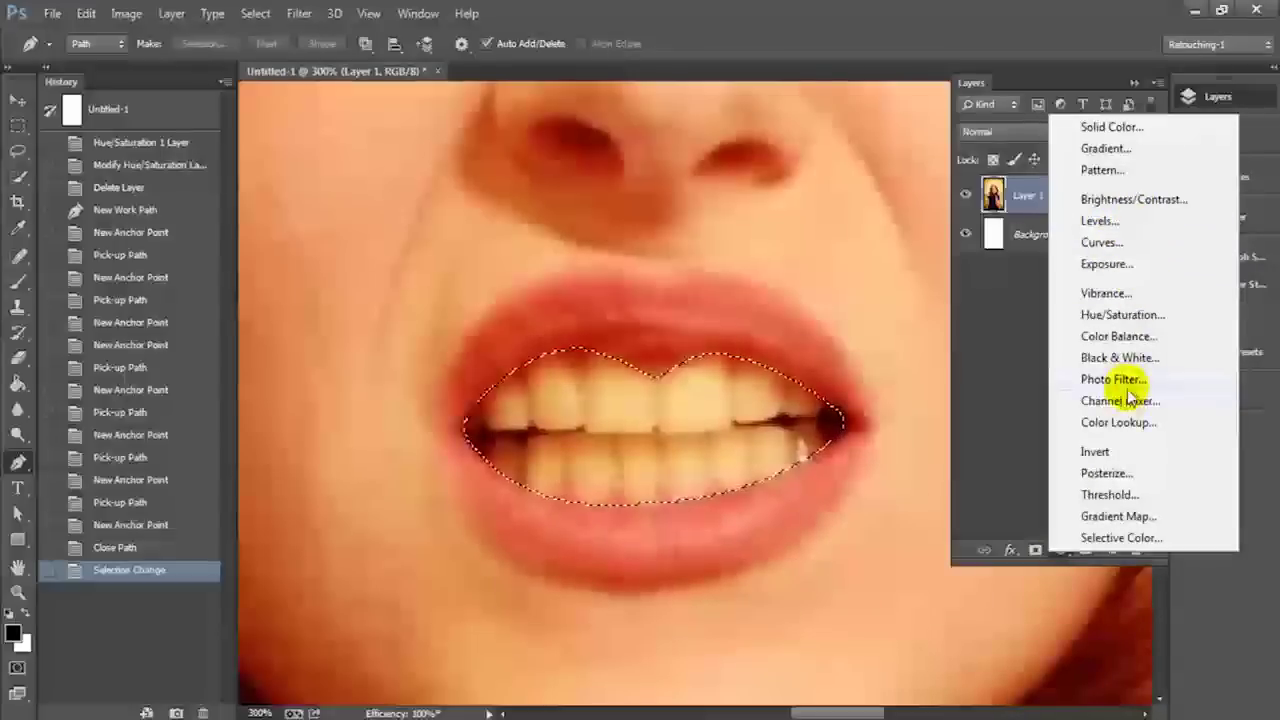
click(1121, 314)
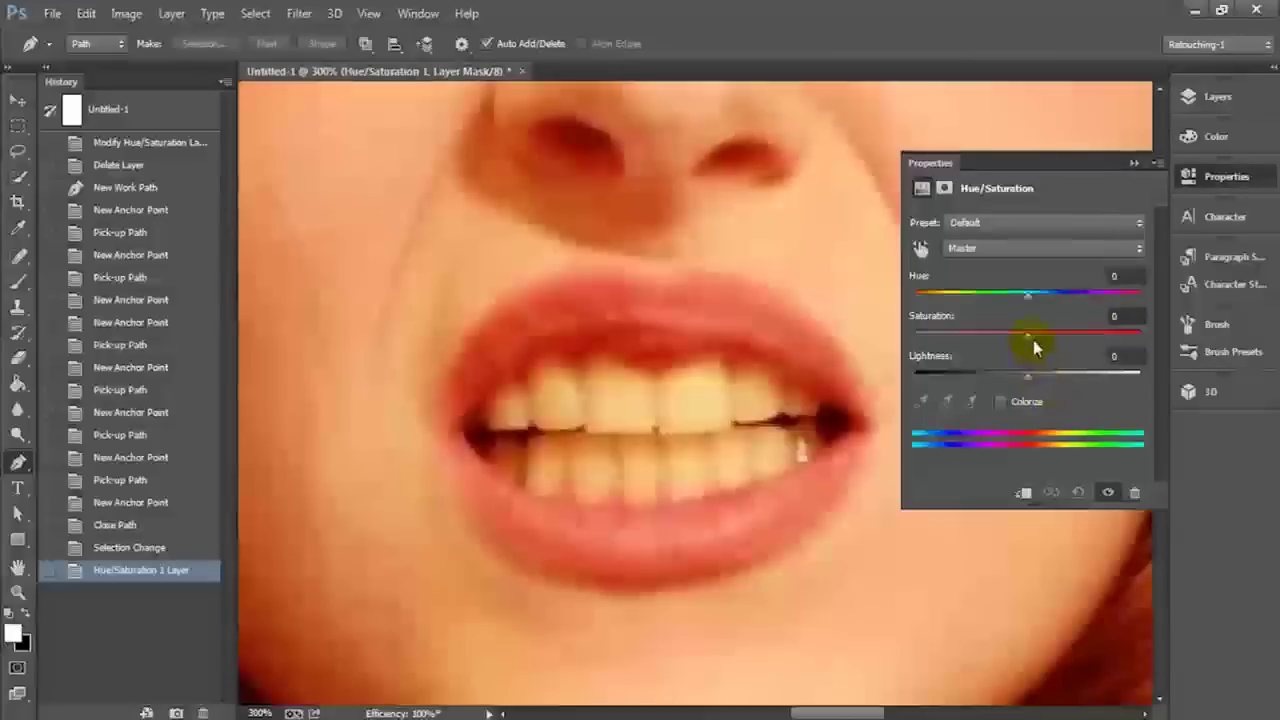
click(993, 337)
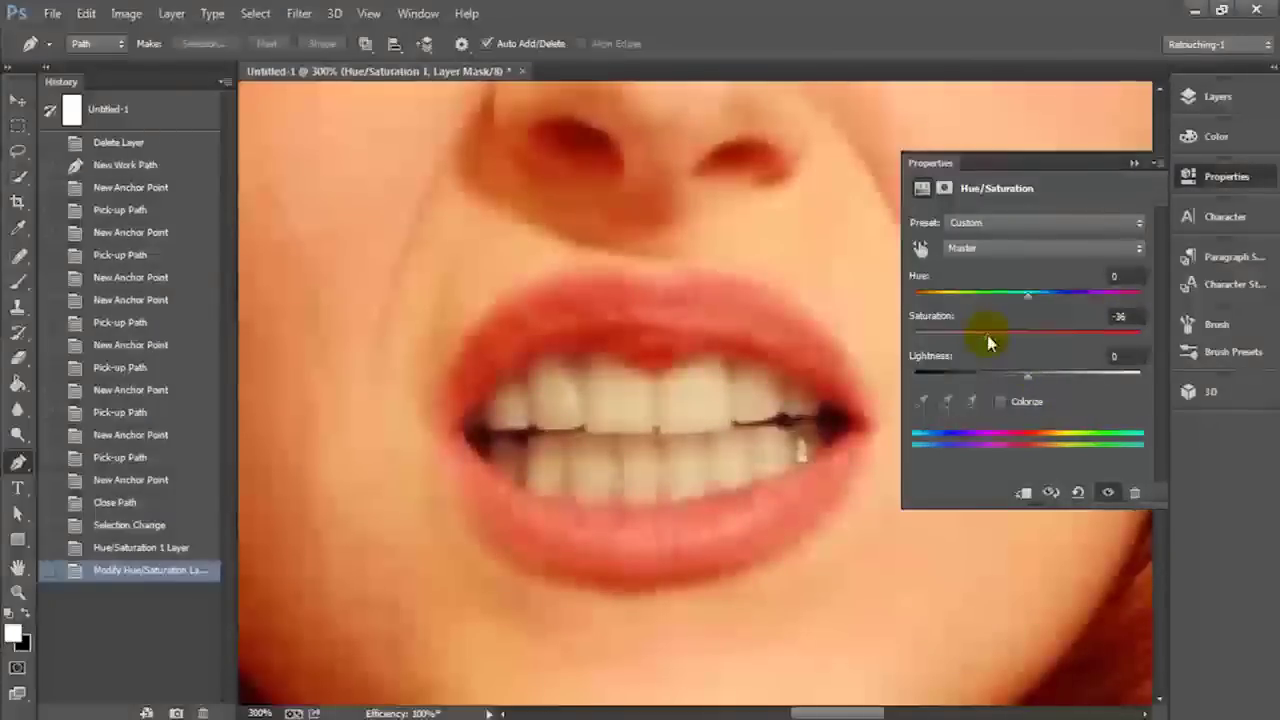
key(ctrl+1)
key(ctrl+minus)
key(ctrl+minus)
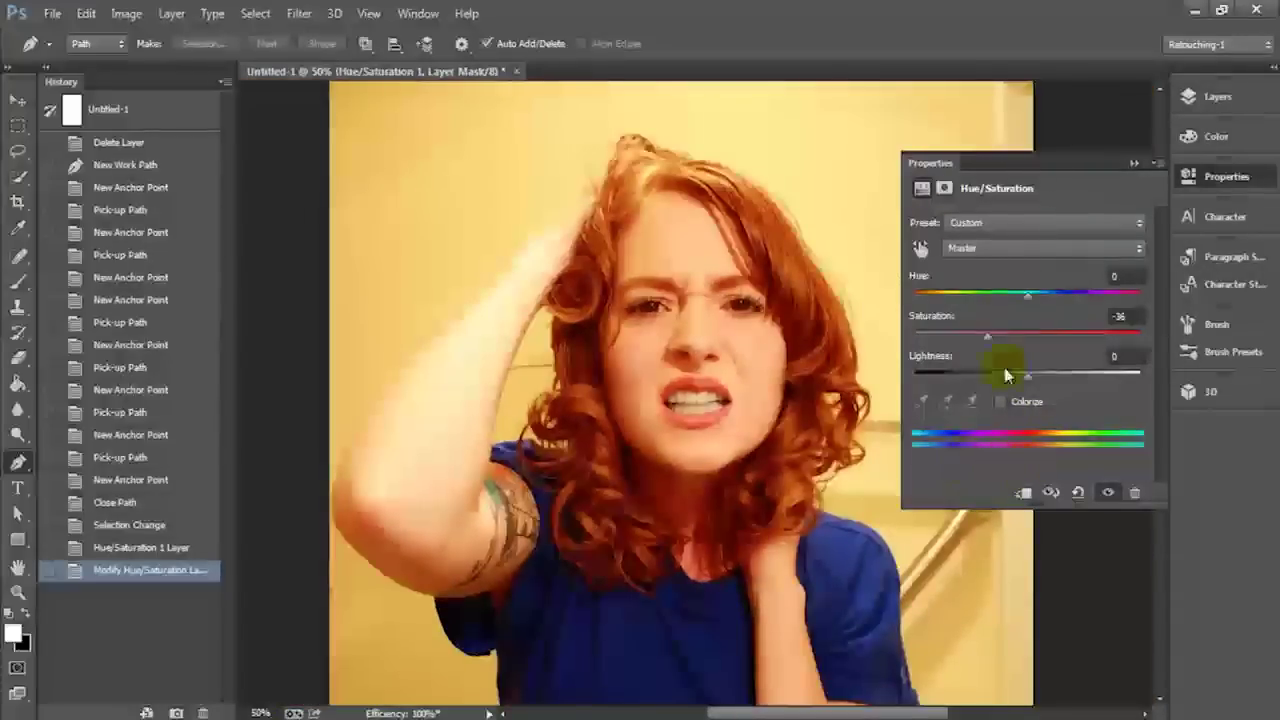
Show the Layers panel and toggle Hue/Saturation 1 off and on at 100% to compare, leaving it on
click(1204, 103)
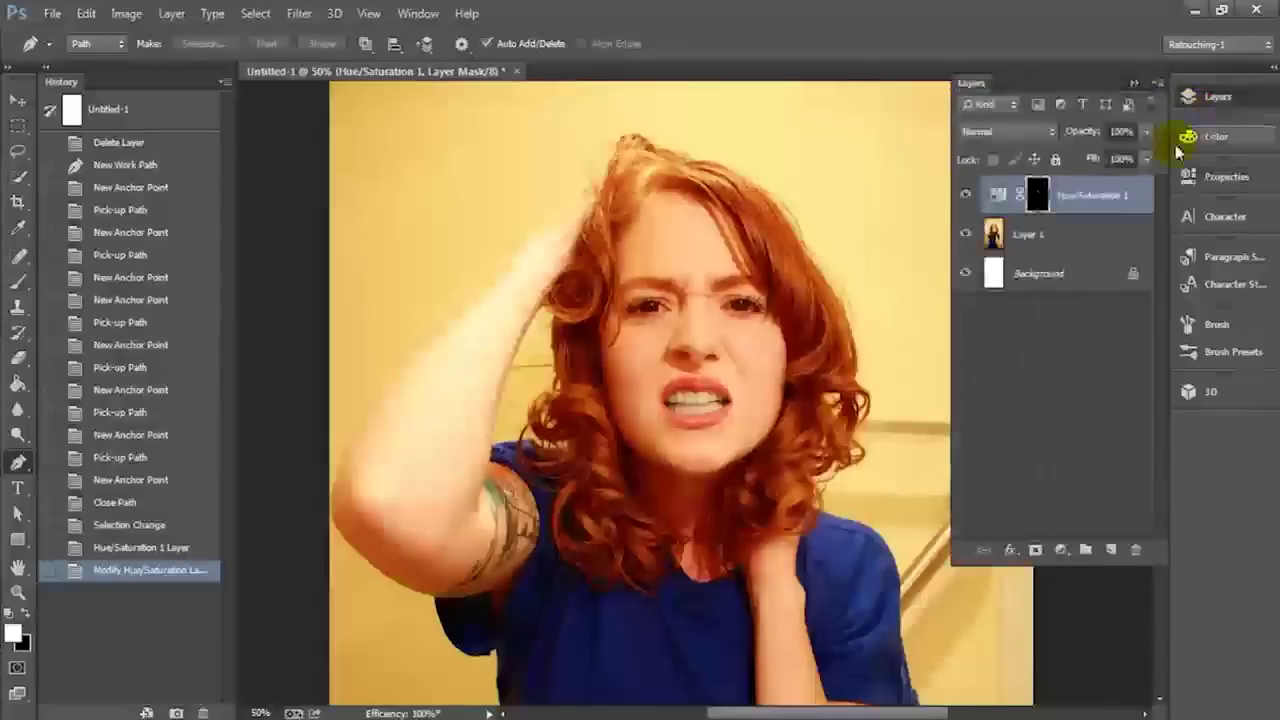
click(966, 195)
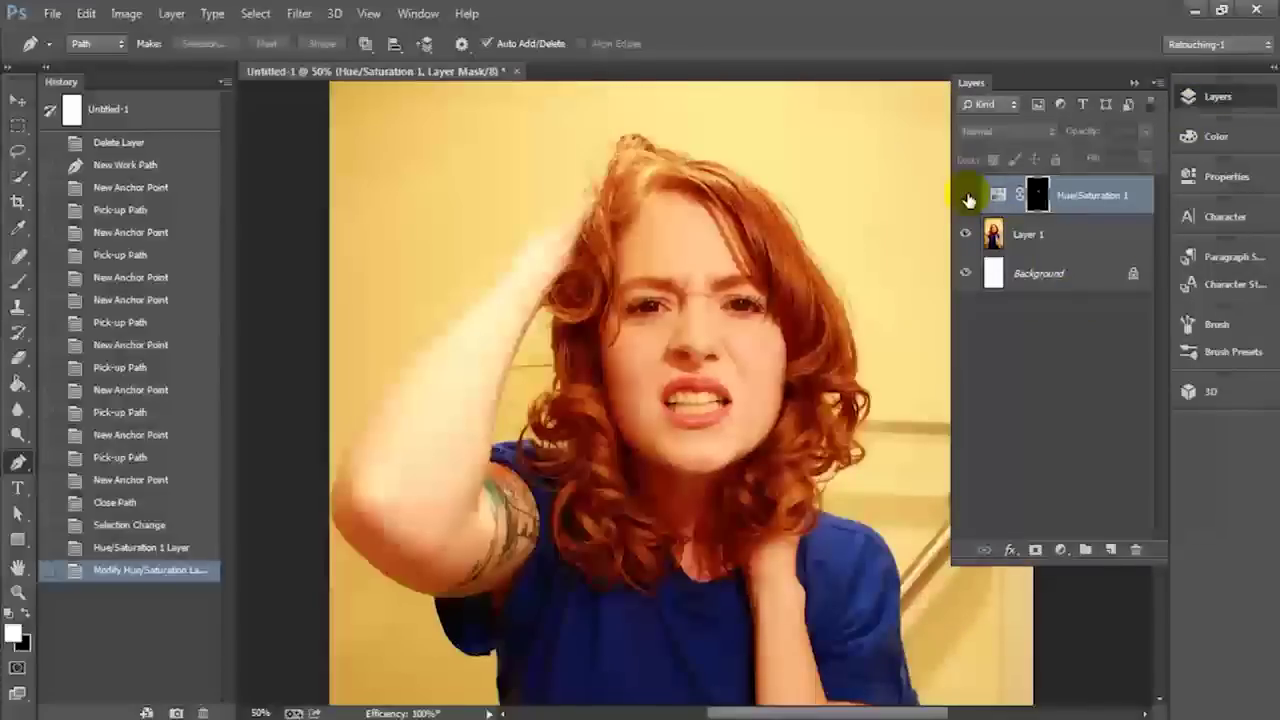
click(966, 196)
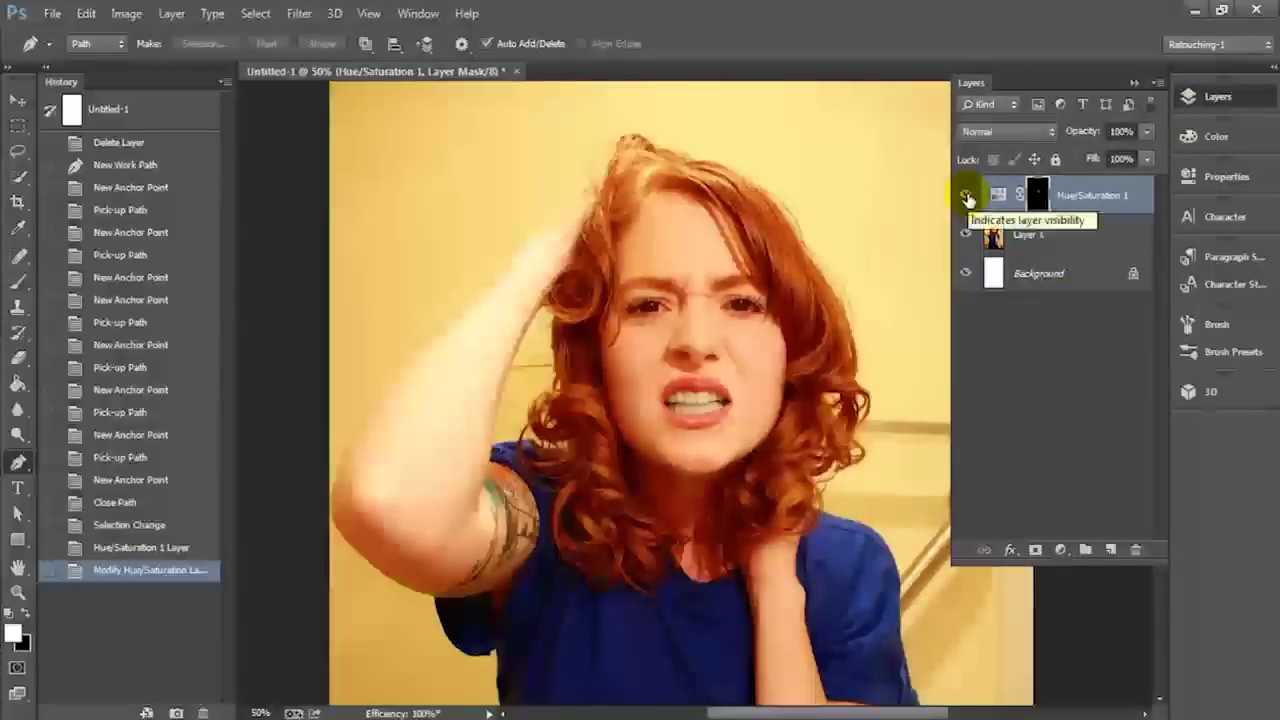
click(966, 196)
click(966, 196)
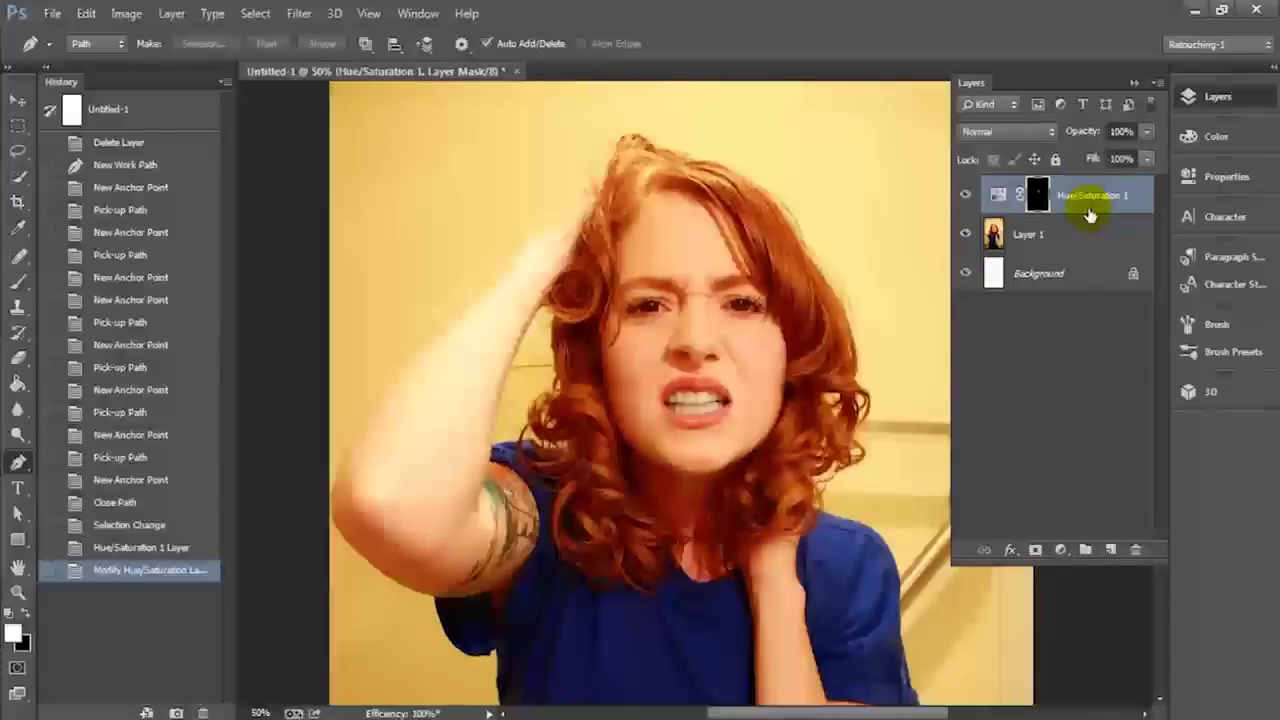
key(ctrl+plus)
key(ctrl+plus)
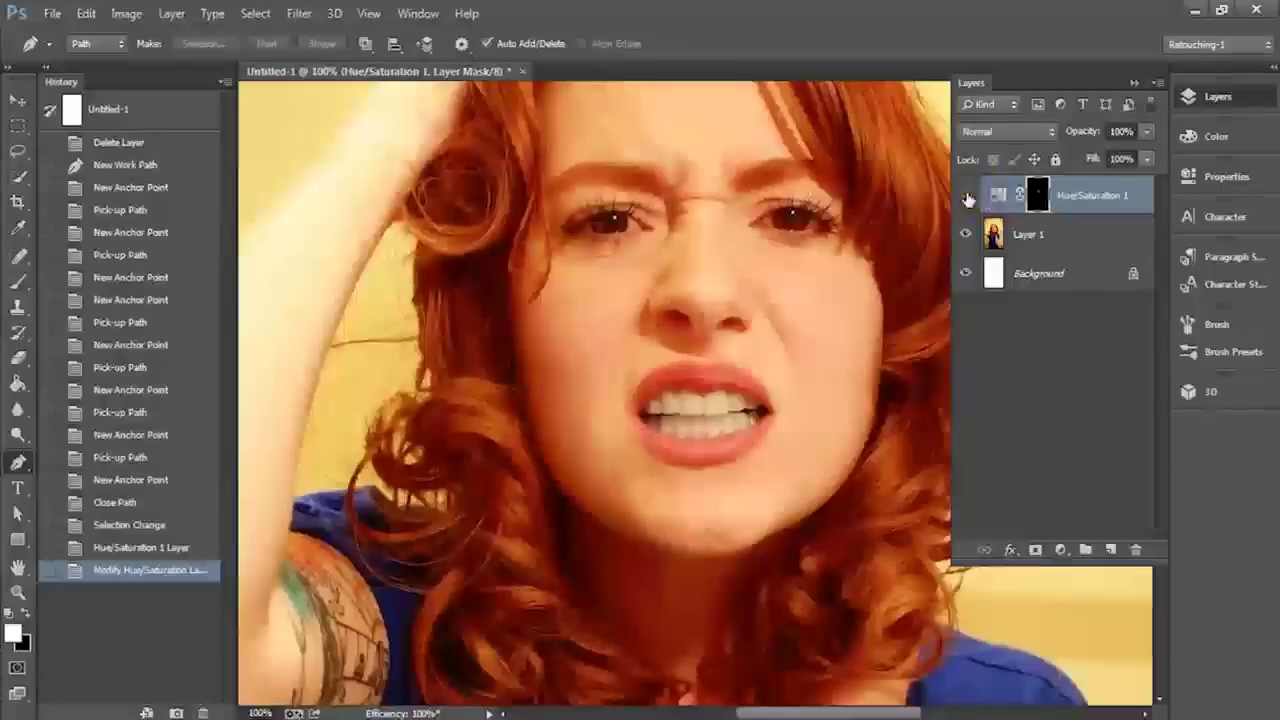
click(966, 196)
click(966, 196)
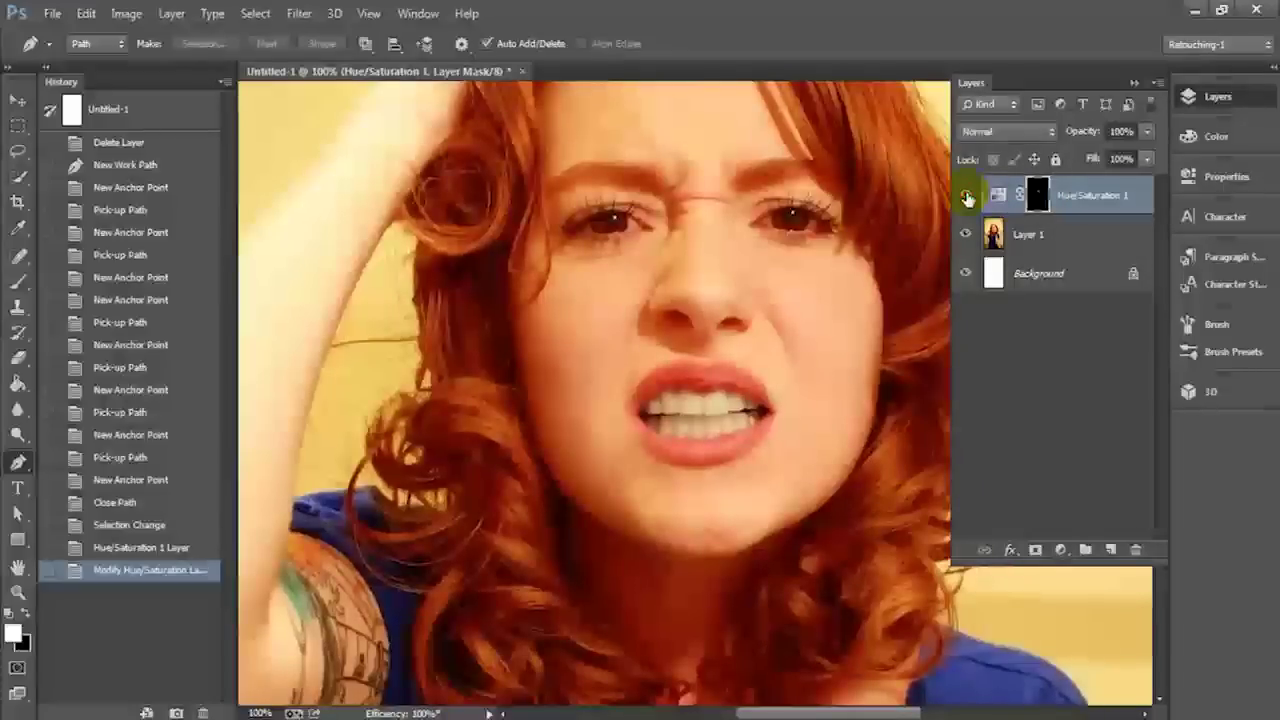